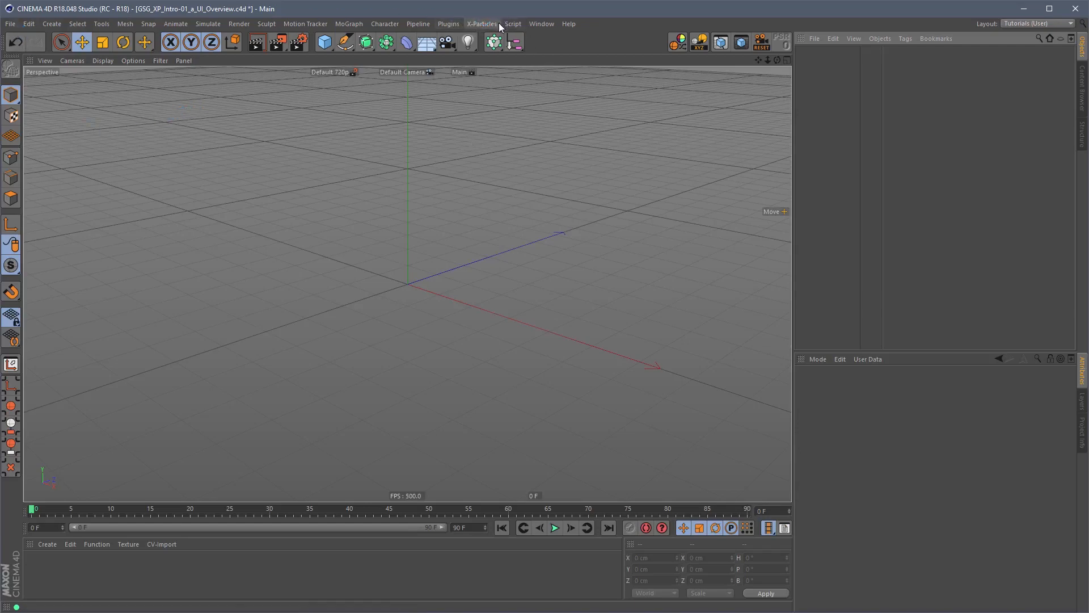
Step: Add an xpEmitter object to the empty scene
{"action": "left_click", "coordinate": [482, 24]}
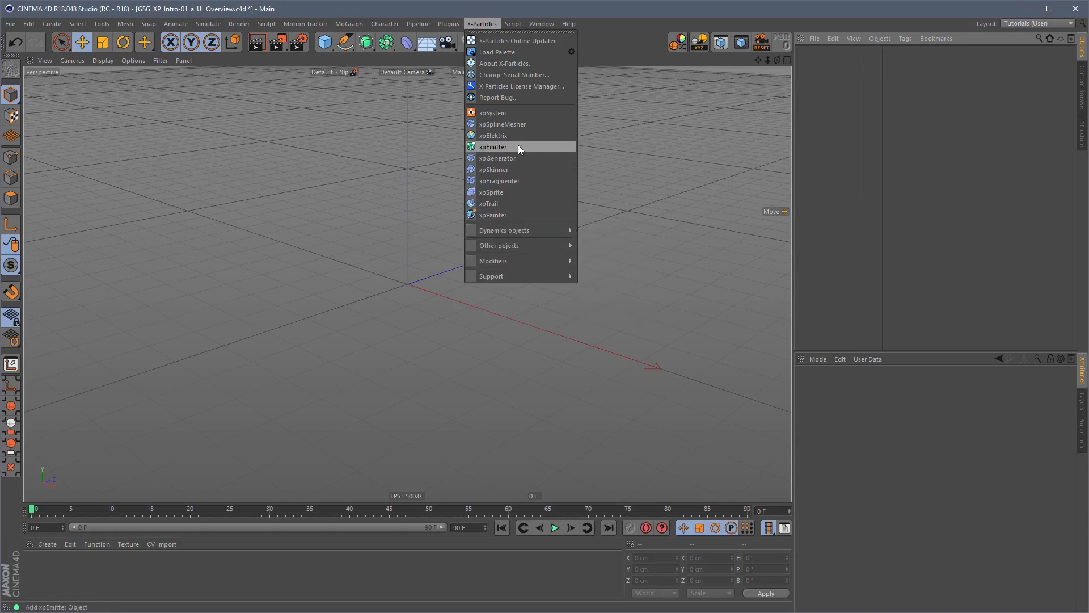
{"action": "mouse_move", "coordinate": [527, 261]}
{"action": "mouse_move", "coordinate": [586, 265]}
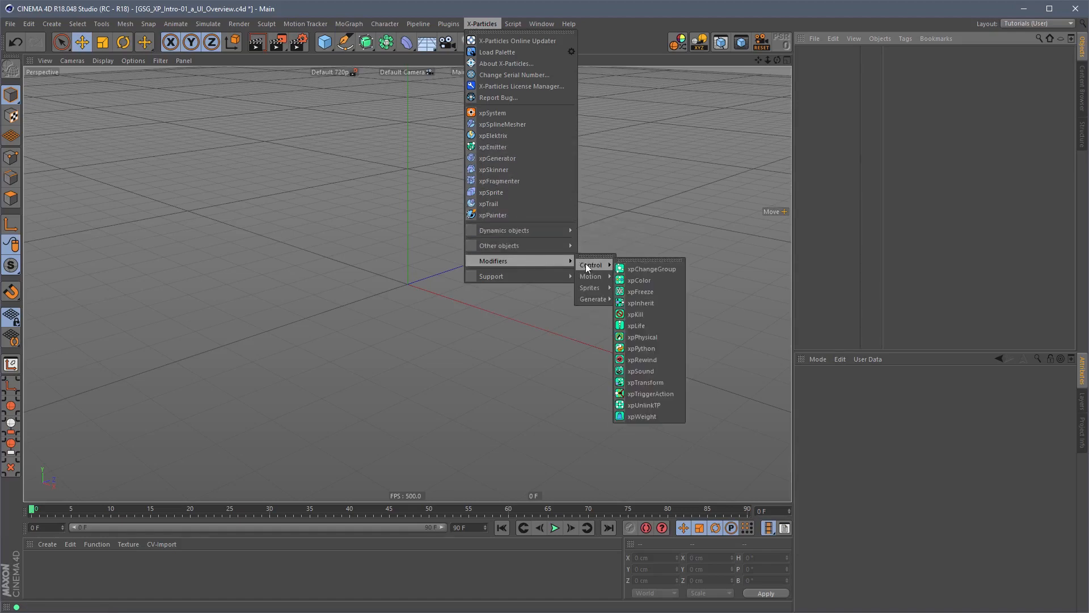
{"action": "left_click", "coordinate": [533, 147]}
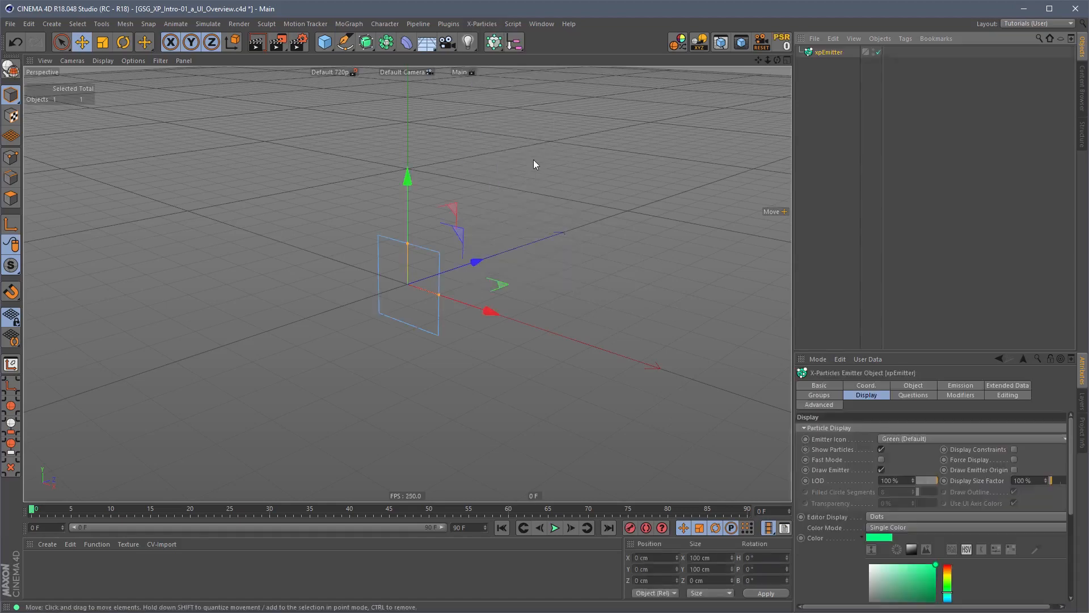
Step: Add an xpFreeze control modifier to the scene
{"action": "left_click", "coordinate": [452, 23]}
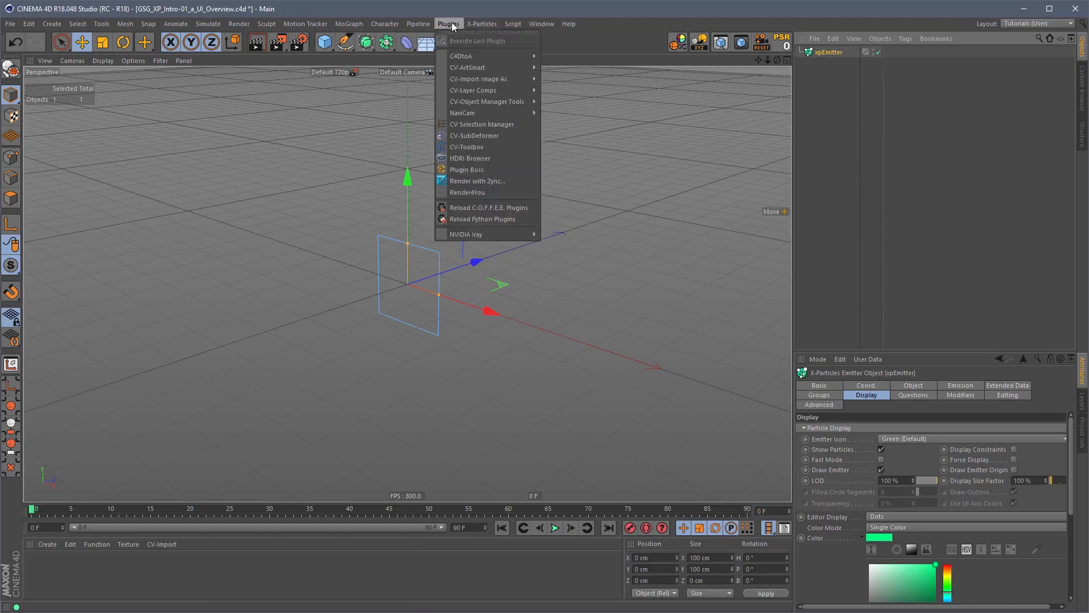
{"action": "mouse_move", "coordinate": [481, 24]}
{"action": "mouse_move", "coordinate": [552, 260]}
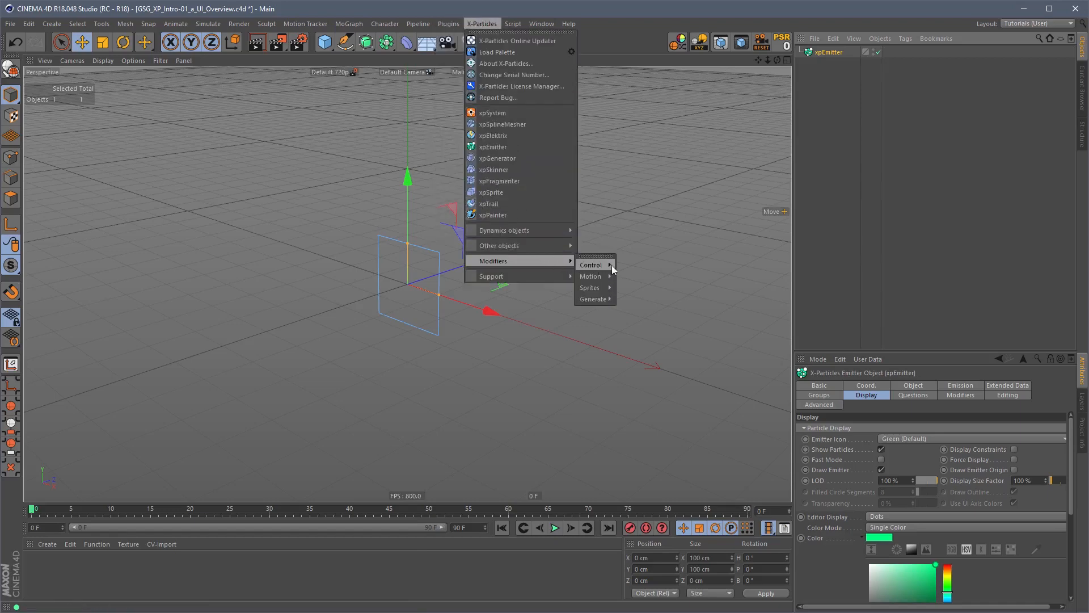
{"action": "mouse_move", "coordinate": [611, 265]}
{"action": "left_click", "coordinate": [649, 294]}
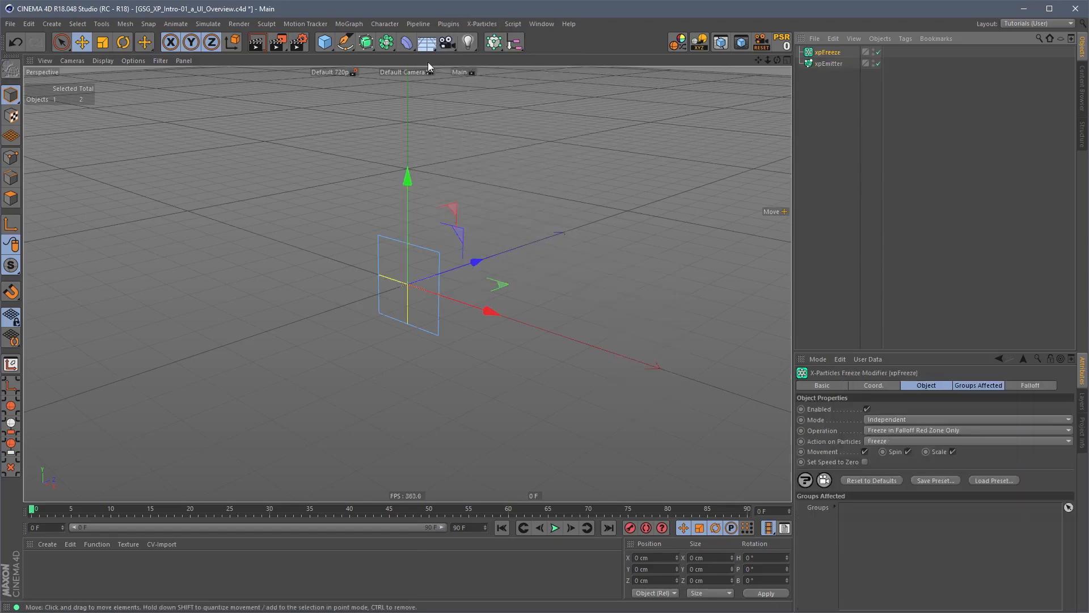
Step: Look over the X-Particles support options and clear the xpFreeze modifier and xpEmitter from the scene
{"action": "left_click", "coordinate": [481, 24]}
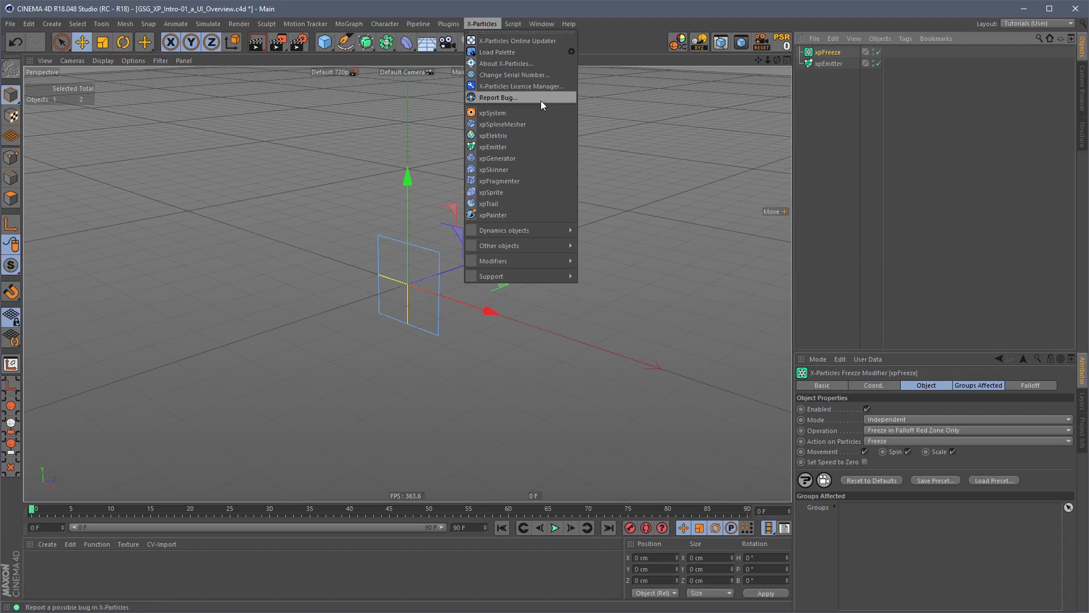
{"action": "mouse_move", "coordinate": [537, 275]}
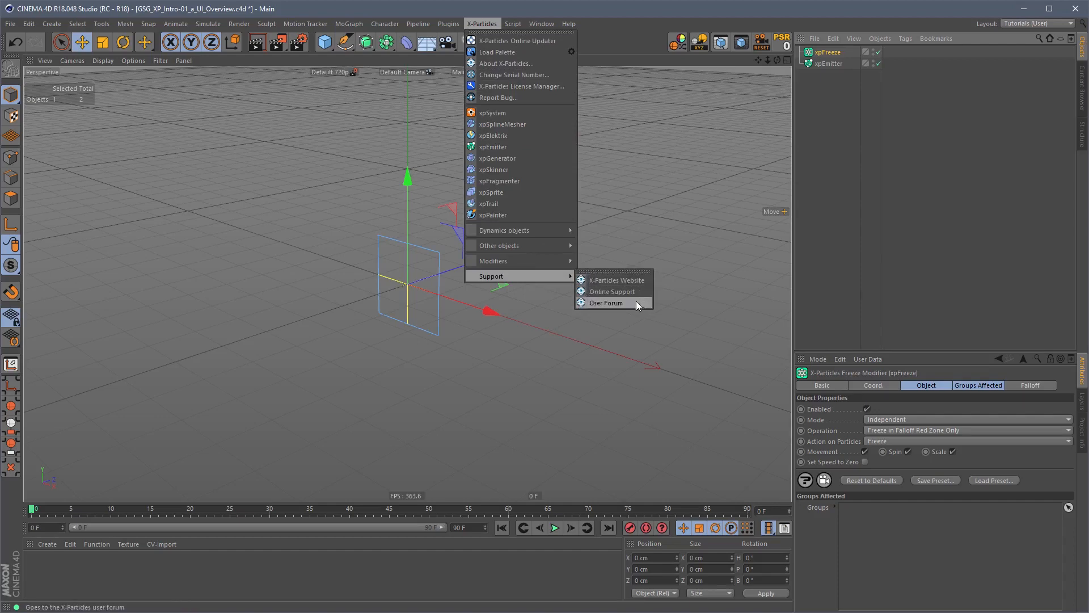
{"action": "left_click", "coordinate": [830, 95]}
{"action": "left_click", "coordinate": [815, 63], "text": "ctrl"}
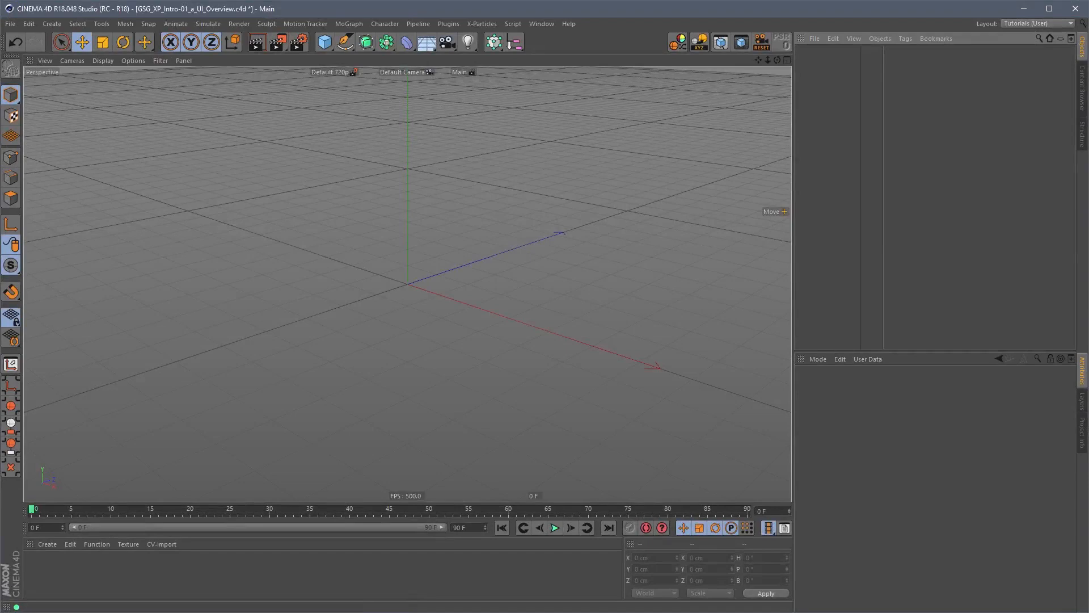
Step: Load the X-Particles palette as Unfolded with Medium icon size, showing icons and text
{"action": "left_click", "coordinate": [482, 23]}
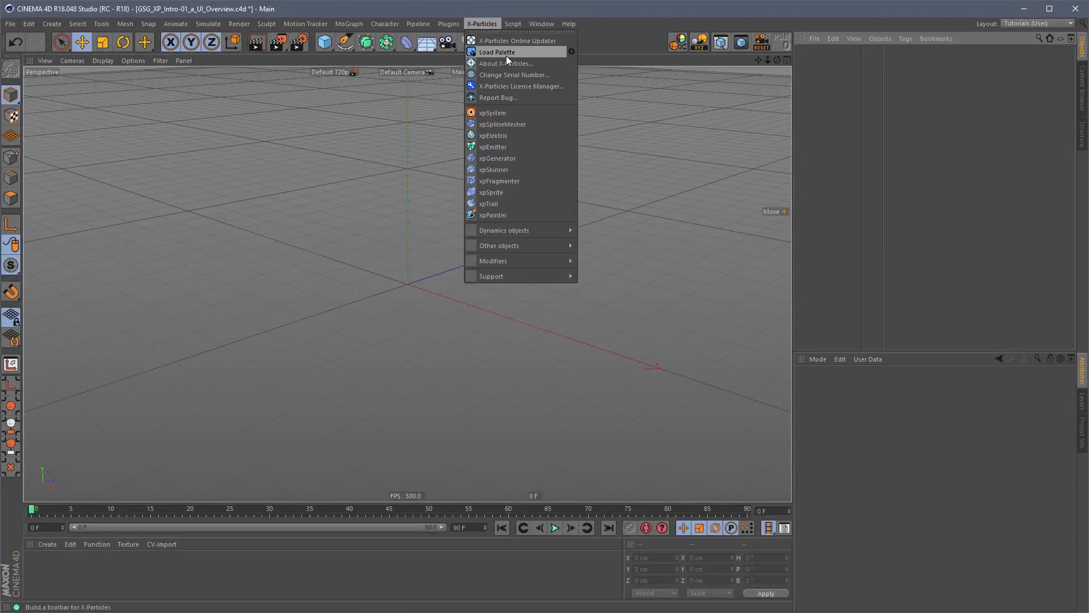
{"action": "left_click", "coordinate": [572, 52]}
{"action": "left_click_drag", "start_coordinate": [227, 43], "coordinate": [507, 129]}
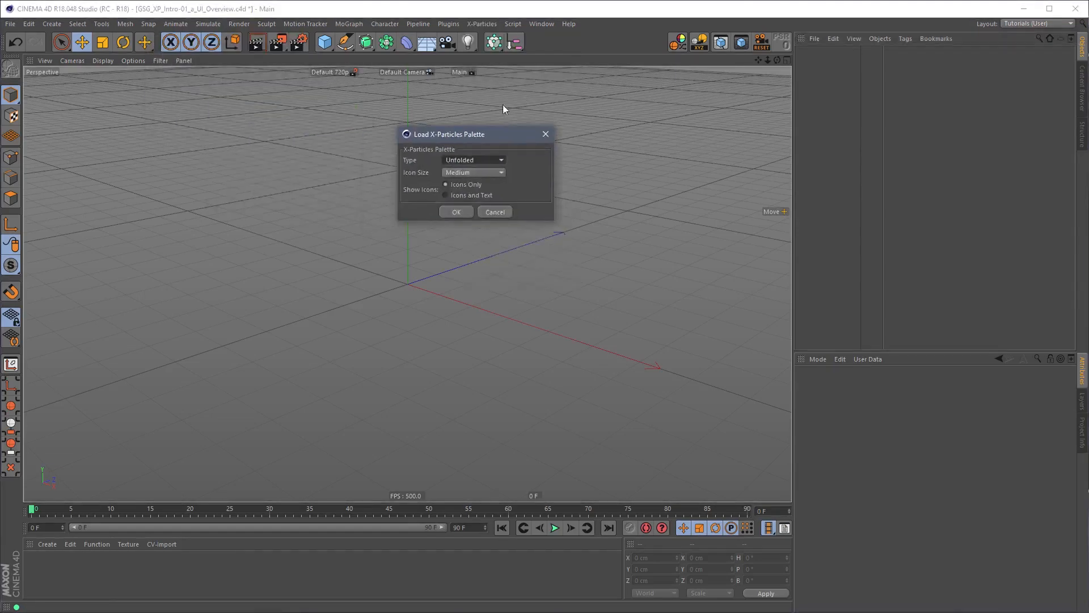
{"action": "left_click", "coordinate": [482, 160]}
{"action": "left_click", "coordinate": [446, 196]}
{"action": "left_click_drag", "start_coordinate": [475, 139], "coordinate": [491, 94]}
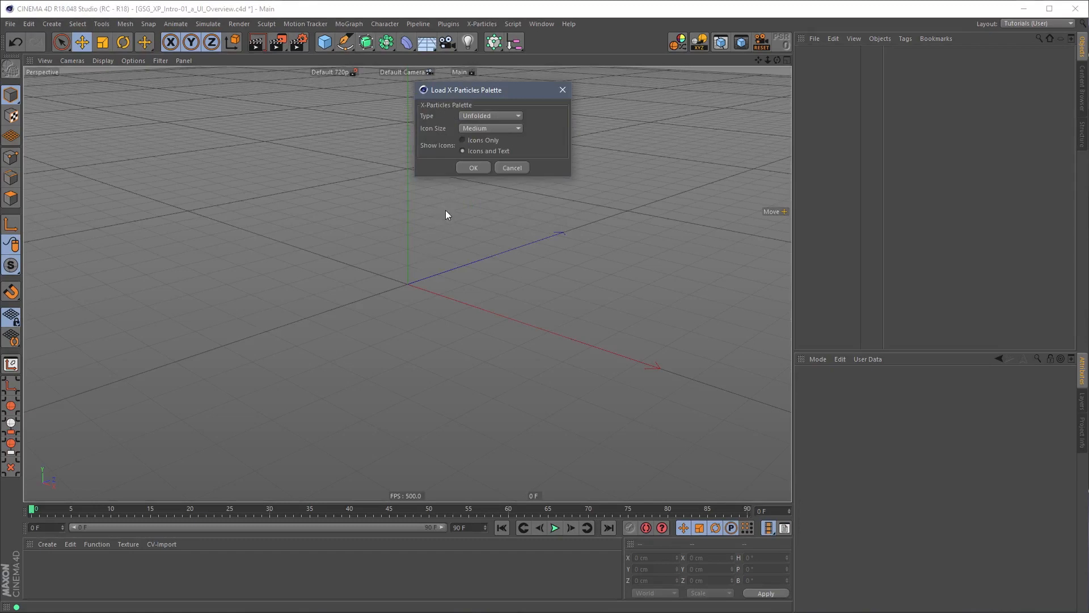
{"action": "left_click", "coordinate": [474, 168]}
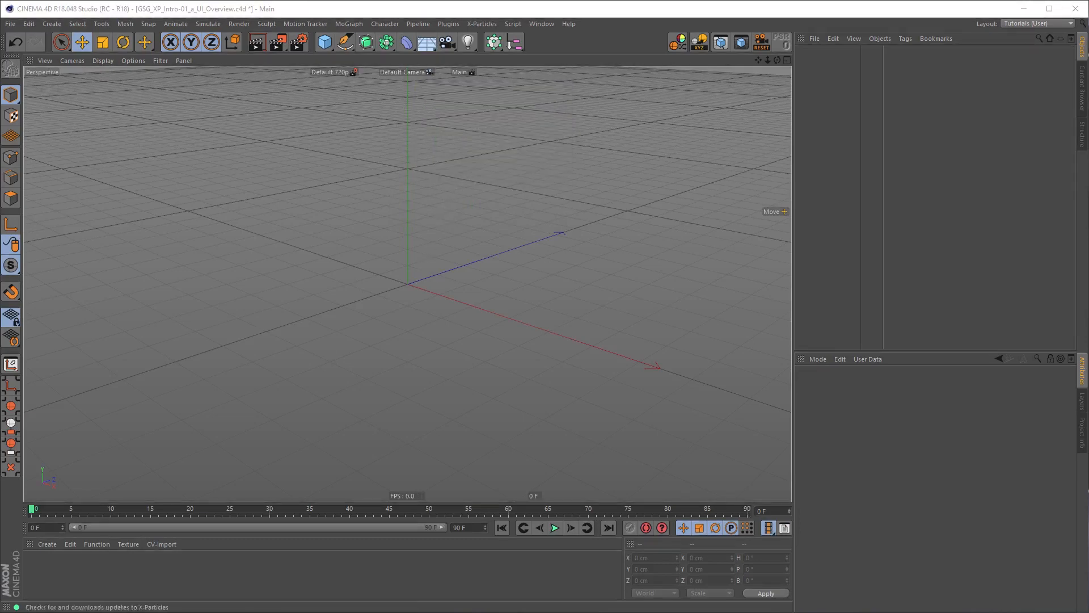
Step: Enlarge the floating X-Particles palette to list its objects and dock it between the viewport and the object list
{"action": "left_click_drag", "start_coordinate": [220, 112], "coordinate": [592, 79]}
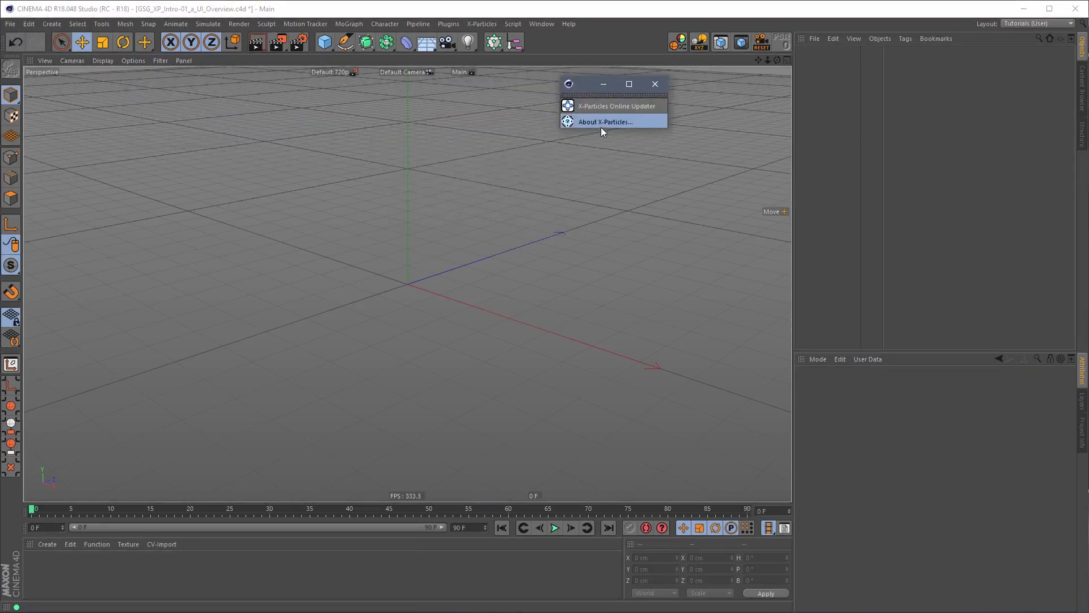
{"action": "left_click_drag", "start_coordinate": [600, 140], "coordinate": [618, 553]}
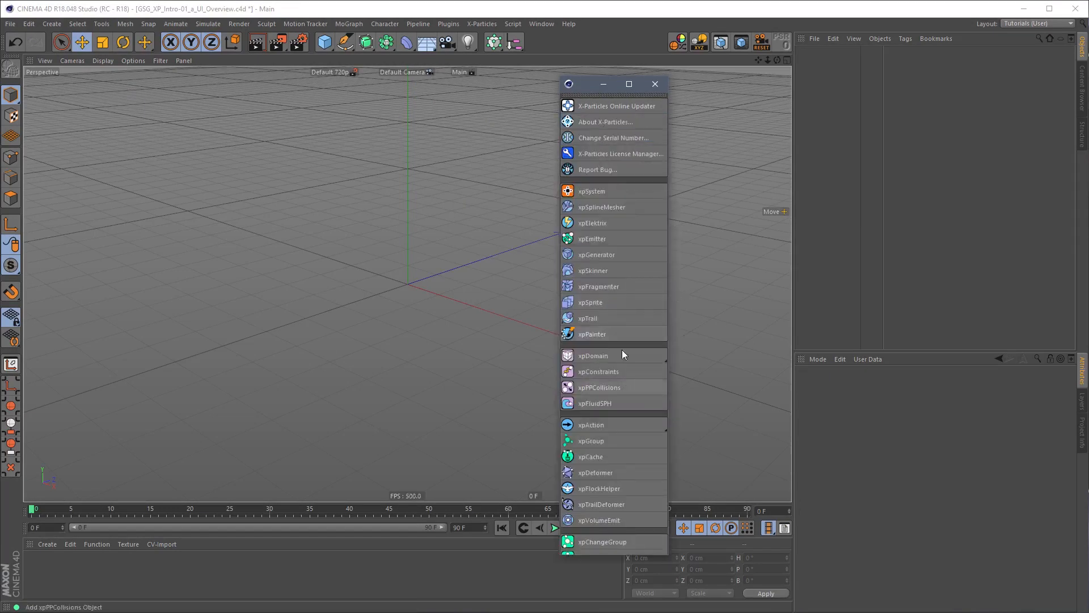
{"action": "left_click_drag", "start_coordinate": [636, 96], "coordinate": [776, 110]}
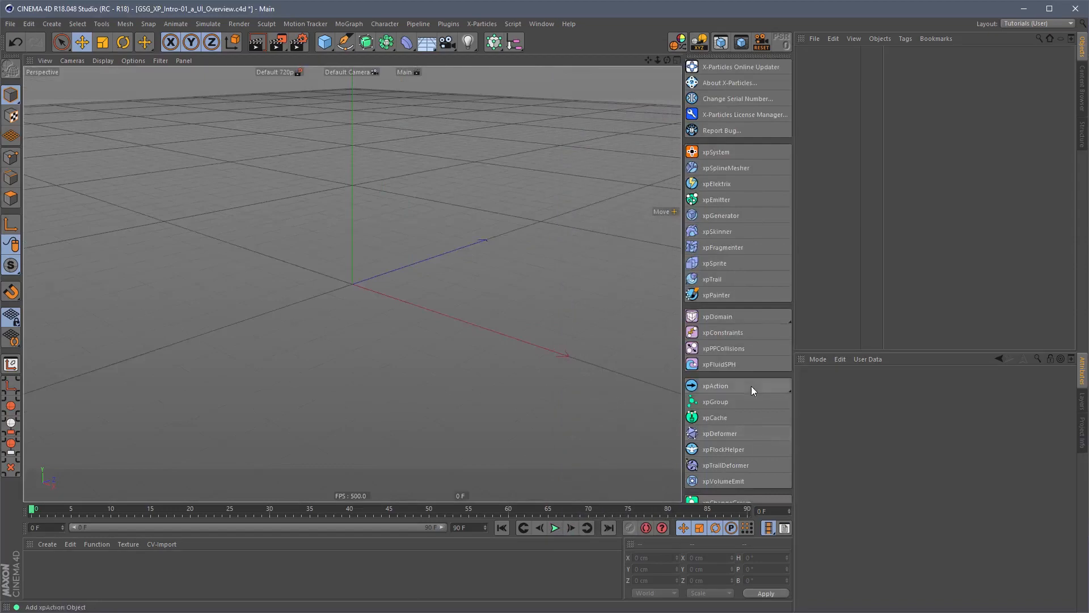
Step: Browse the docked X-Particles palette and add an xpEmitter with xpLife, xpFreeze and xpColor modifiers from it
{"action": "middle_click_drag", "start_coordinate": [748, 454], "coordinate": [749, 123]}
{"action": "middle_click_drag", "start_coordinate": [749, 393], "coordinate": [749, 169]}
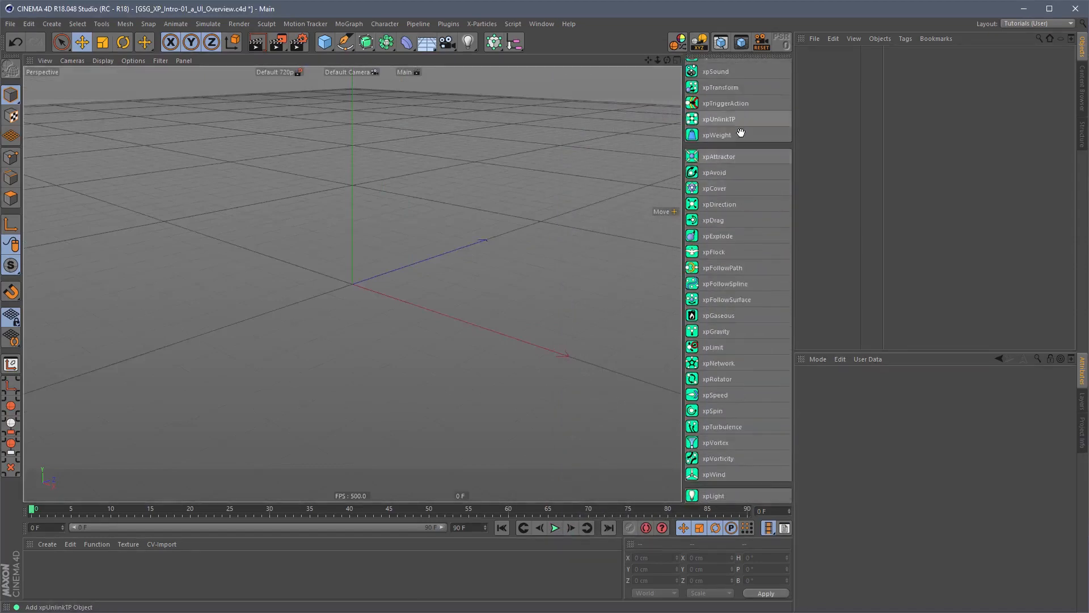
{"action": "middle_click_drag", "start_coordinate": [738, 118], "coordinate": [739, 524]}
{"action": "middle_click_drag", "start_coordinate": [738, 192], "coordinate": [720, 357]}
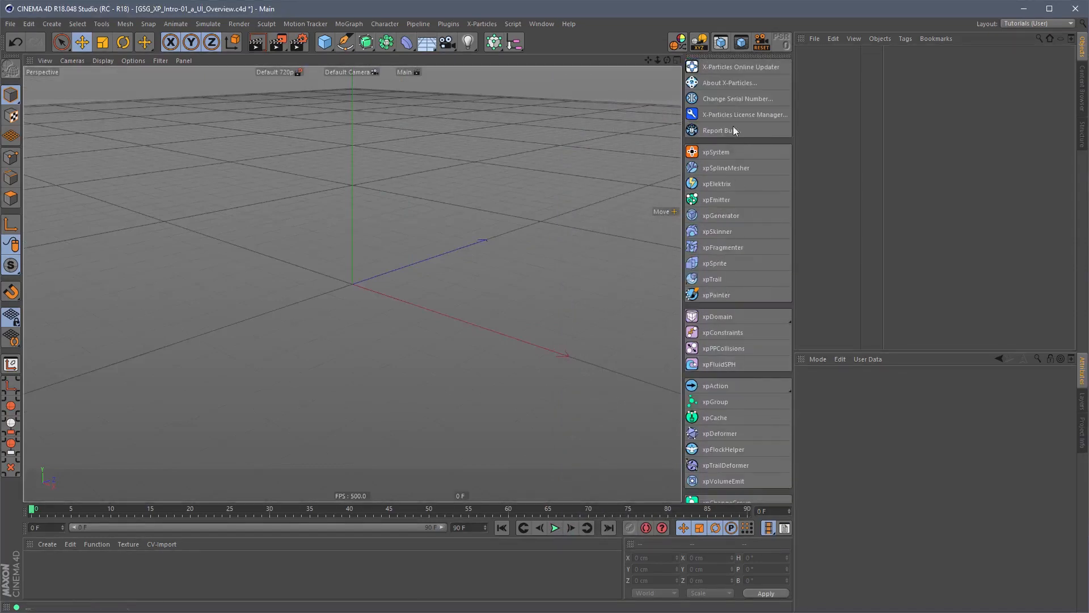
{"action": "left_click", "coordinate": [722, 197]}
{"action": "middle_click_drag", "start_coordinate": [723, 422], "coordinate": [735, 102]}
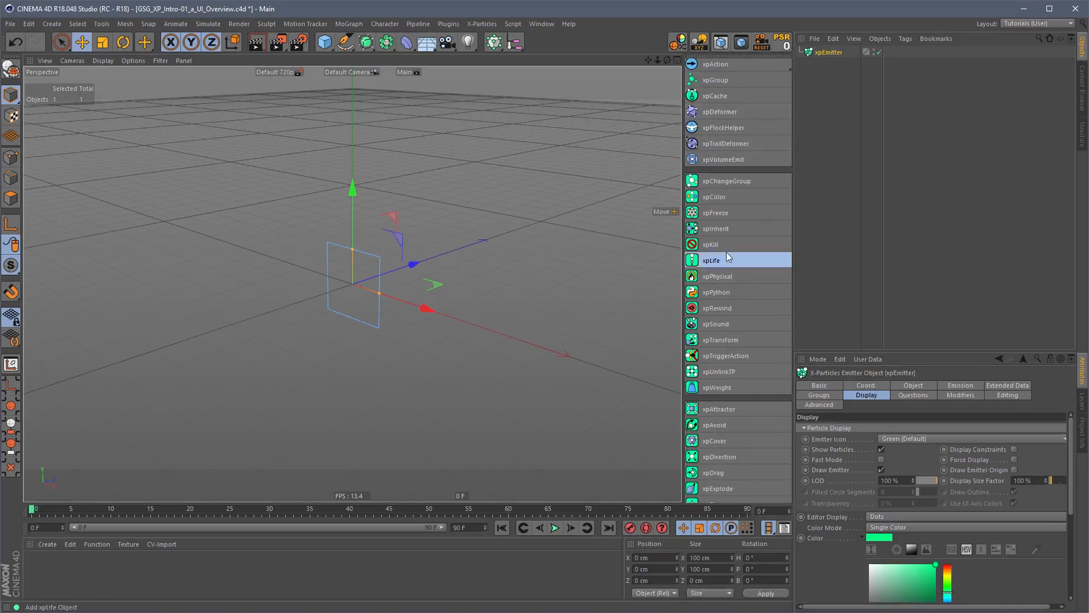
{"action": "left_click", "coordinate": [719, 258]}
{"action": "left_click", "coordinate": [723, 212]}
{"action": "left_click", "coordinate": [724, 197]}
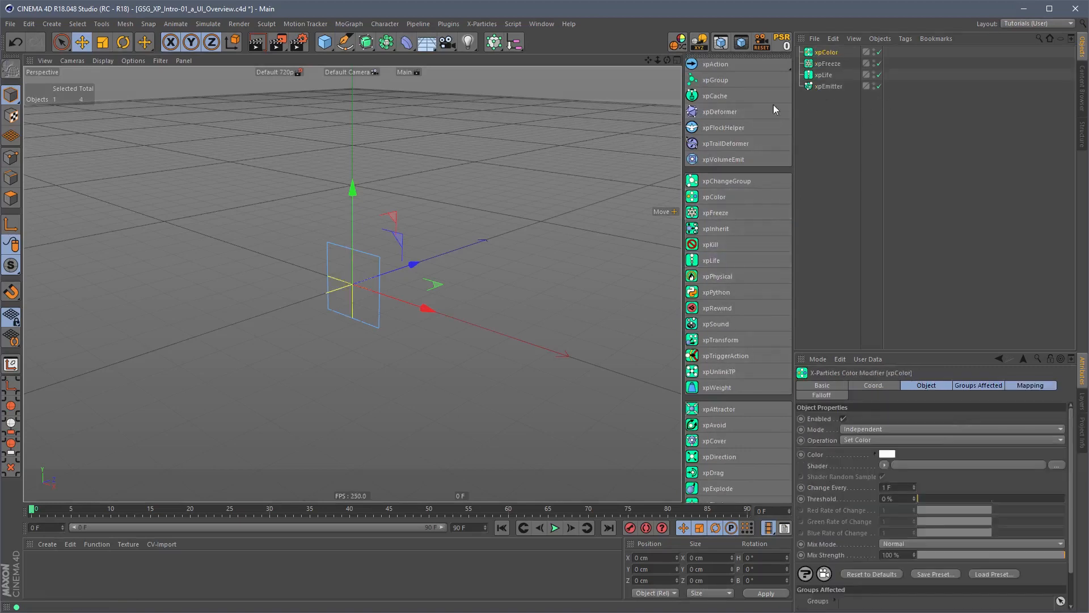
{"action": "scroll", "coordinate": [743, 113], "scroll_direction": "up", "scroll_amount": 5}
{"action": "scroll", "coordinate": [743, 99], "scroll_direction": "up", "scroll_amount": 1}
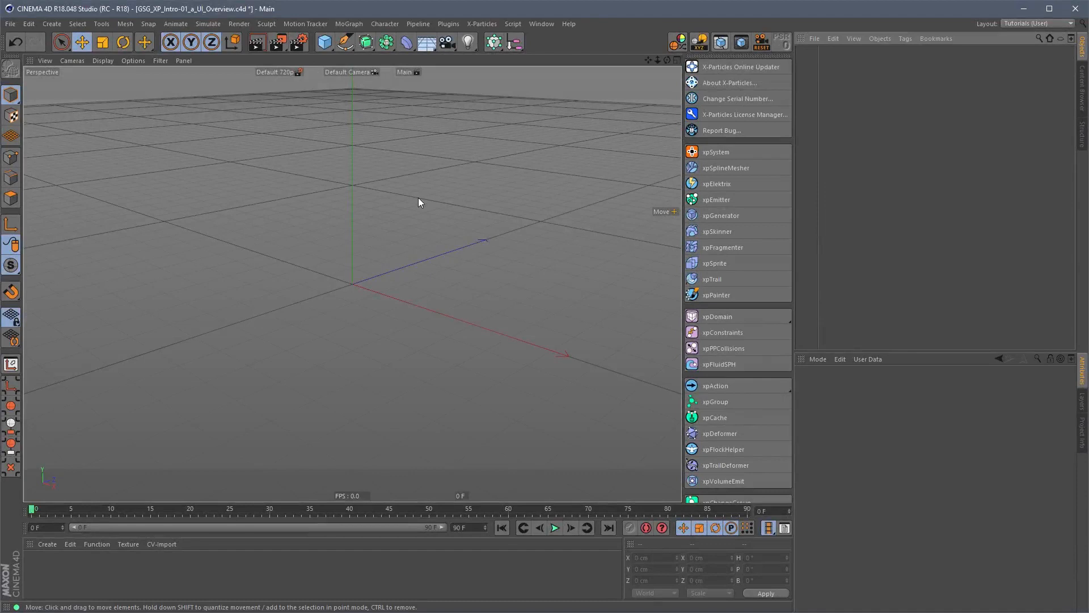
Step: Search the Commander for "xpe" and add an xpEmitter from it
{"action": "key", "text": "shift+c"}
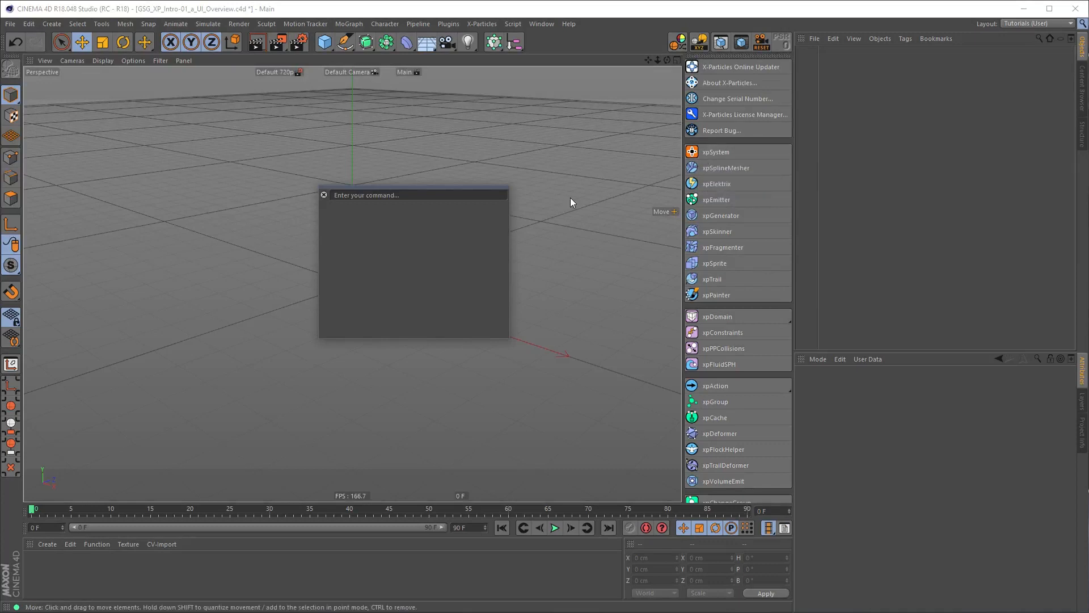
{"action": "type", "text": "xp"}
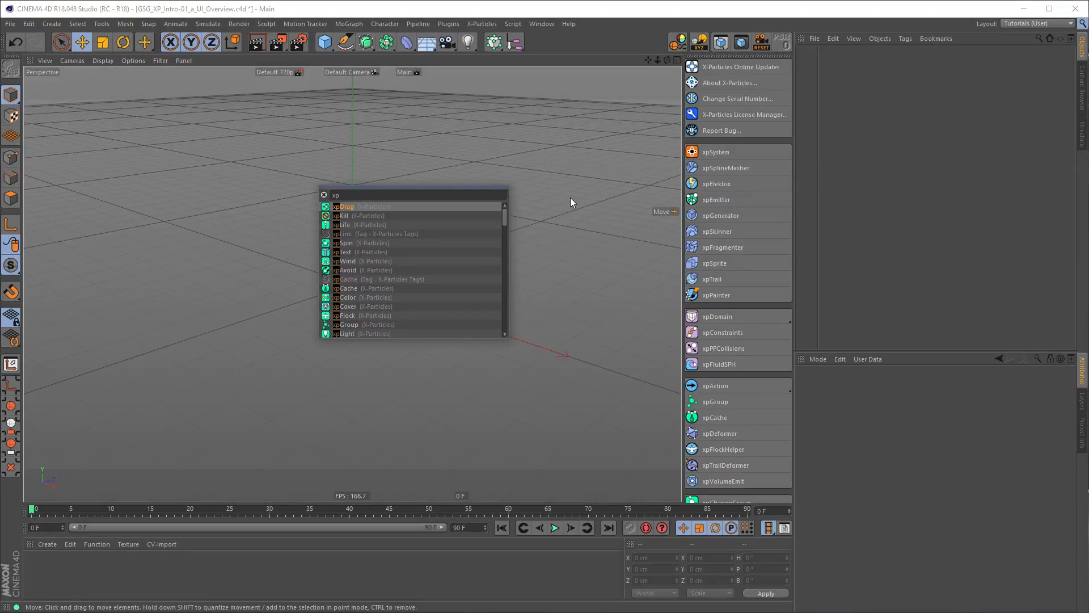
{"action": "type", "text": "e"}
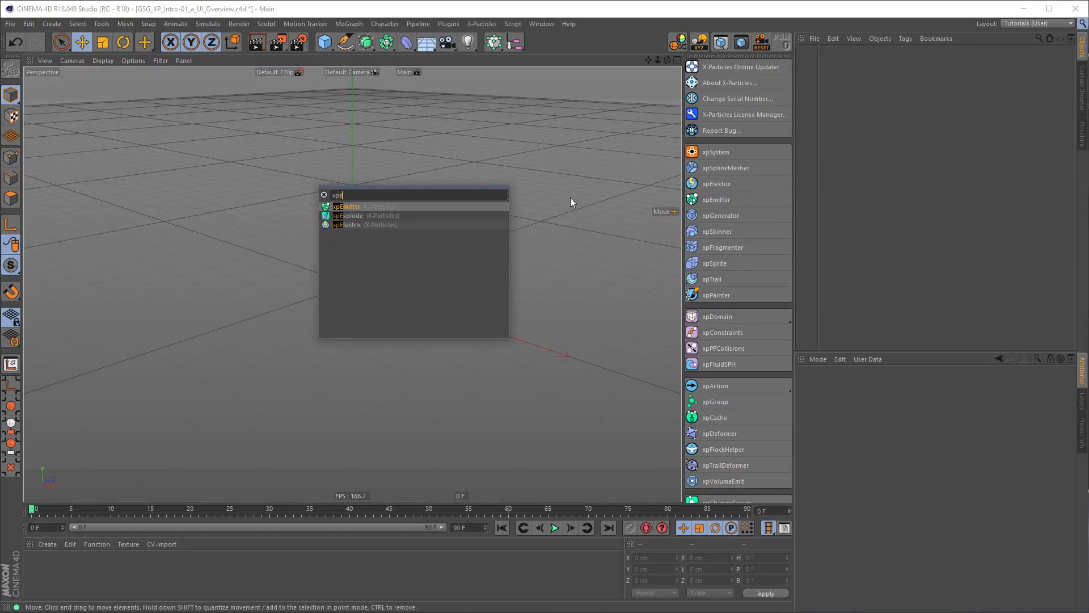
{"action": "key", "text": "Return"}
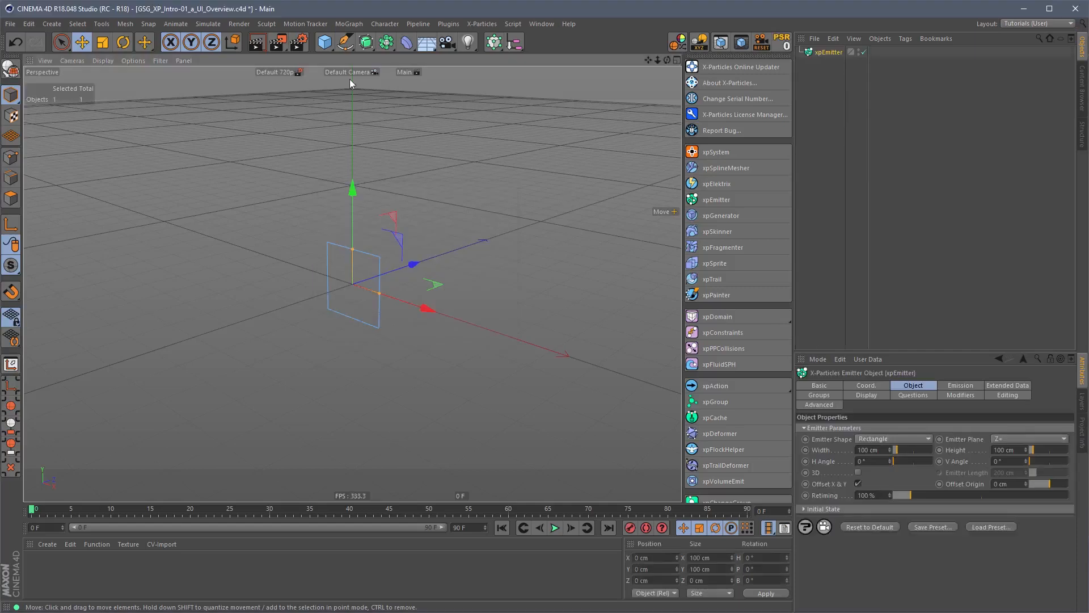
Step: Search the Commander for "xptur" and add an xpTurbulence modifier from it
{"action": "key", "text": "shift+c"}
{"action": "type", "text": "xpt"}
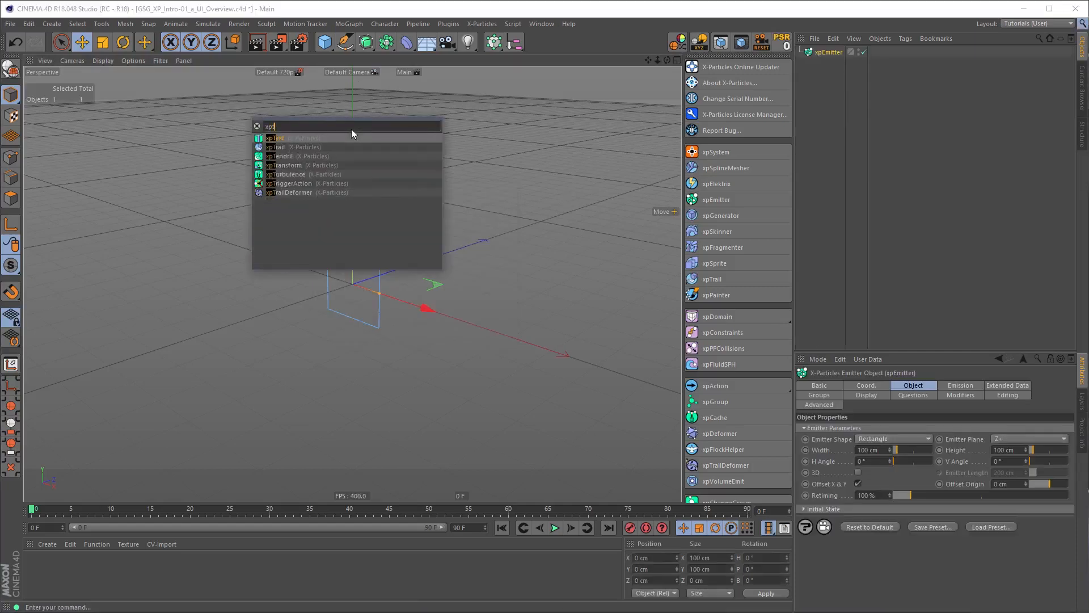
{"action": "type", "text": "ur"}
{"action": "key", "text": "Return"}
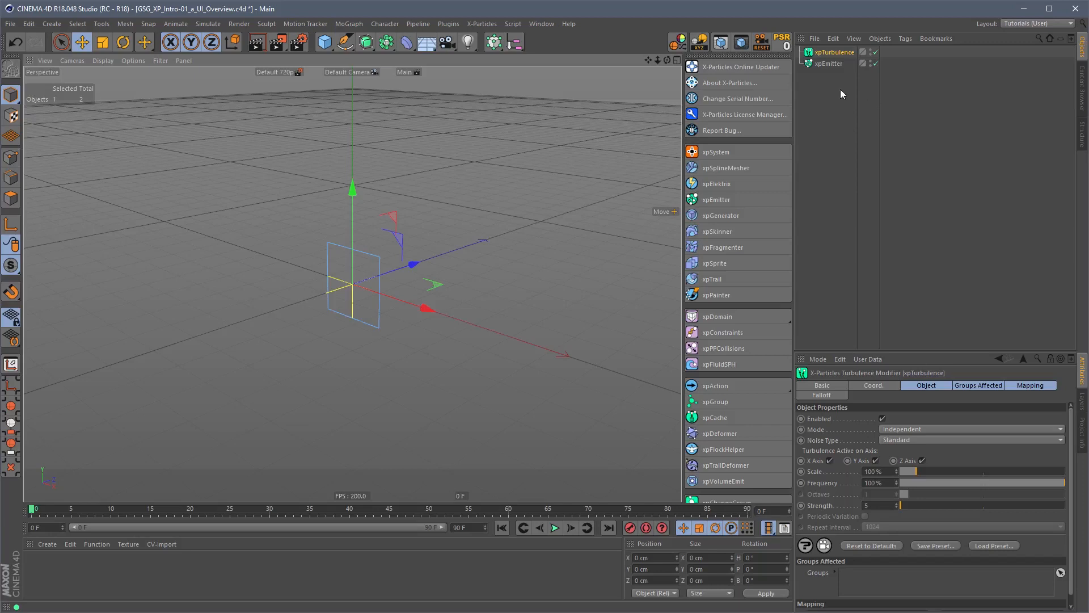
Step: Delete the xpTurbulence modifier and the xpEmitter from the scene
{"action": "key", "text": "ctrl+a"}
{"action": "key", "text": "Delete"}
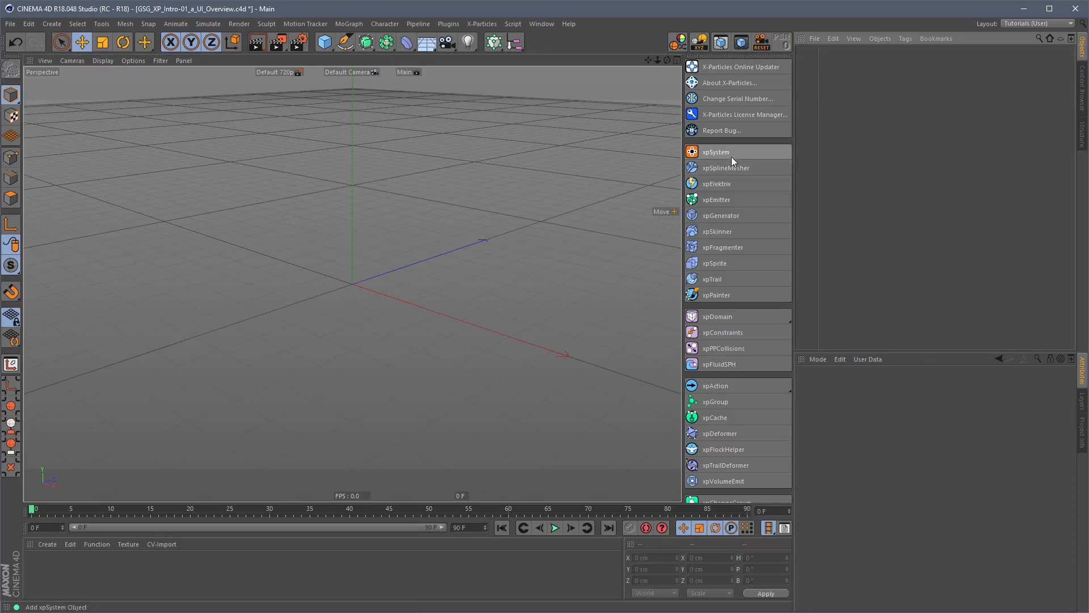
Step: Add an xpSystem, enlarge its attributes area, and create an Emitter from its generator objects
{"action": "left_click", "coordinate": [751, 152]}
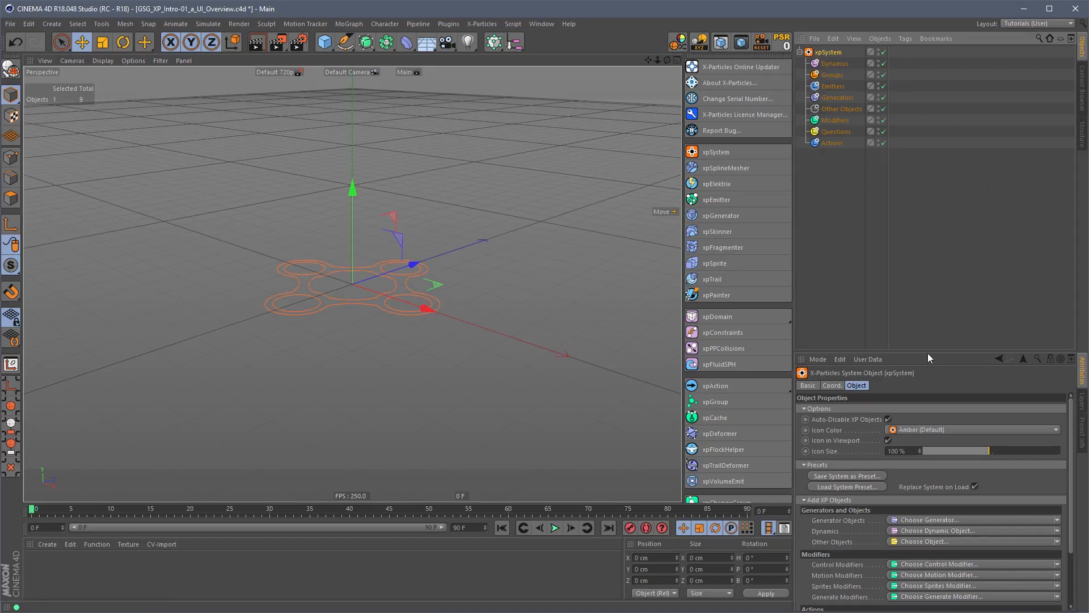
{"action": "left_click_drag", "start_coordinate": [927, 352], "coordinate": [868, 175]}
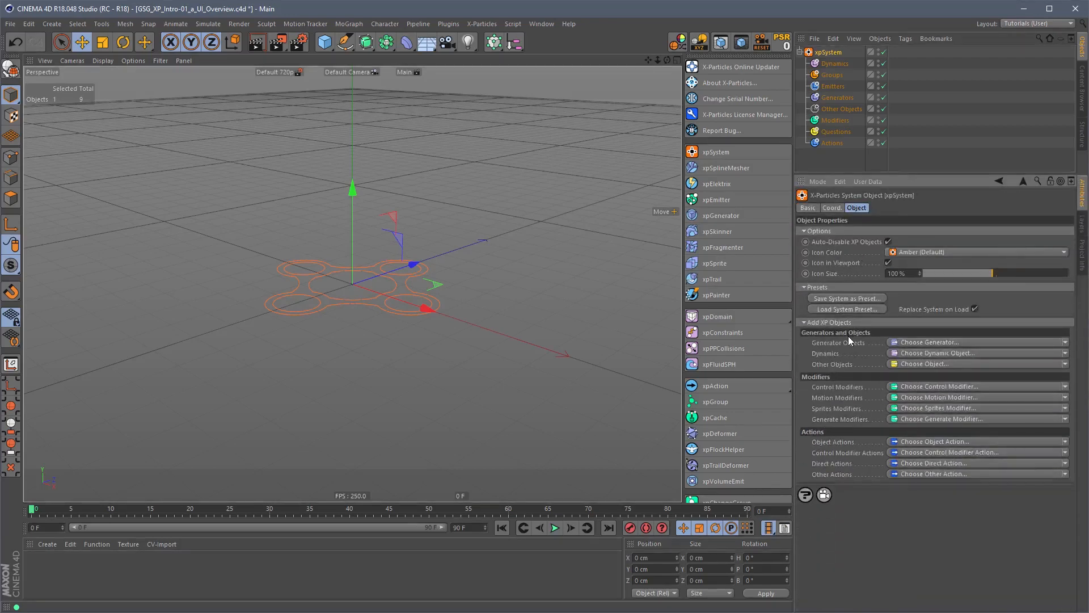
{"action": "left_click", "coordinate": [1066, 343]}
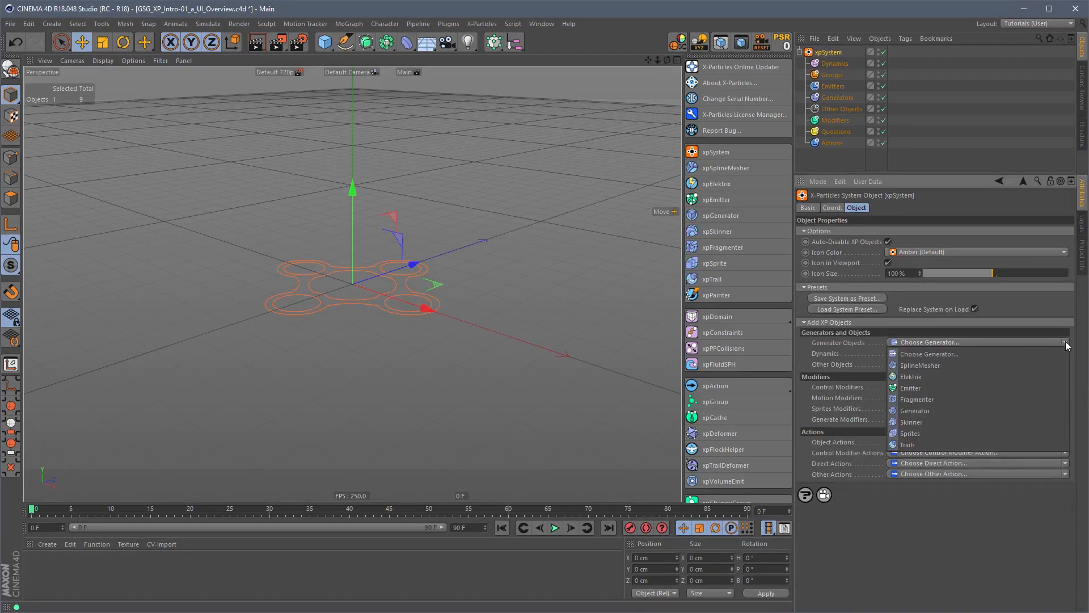
{"action": "left_click", "coordinate": [911, 389]}
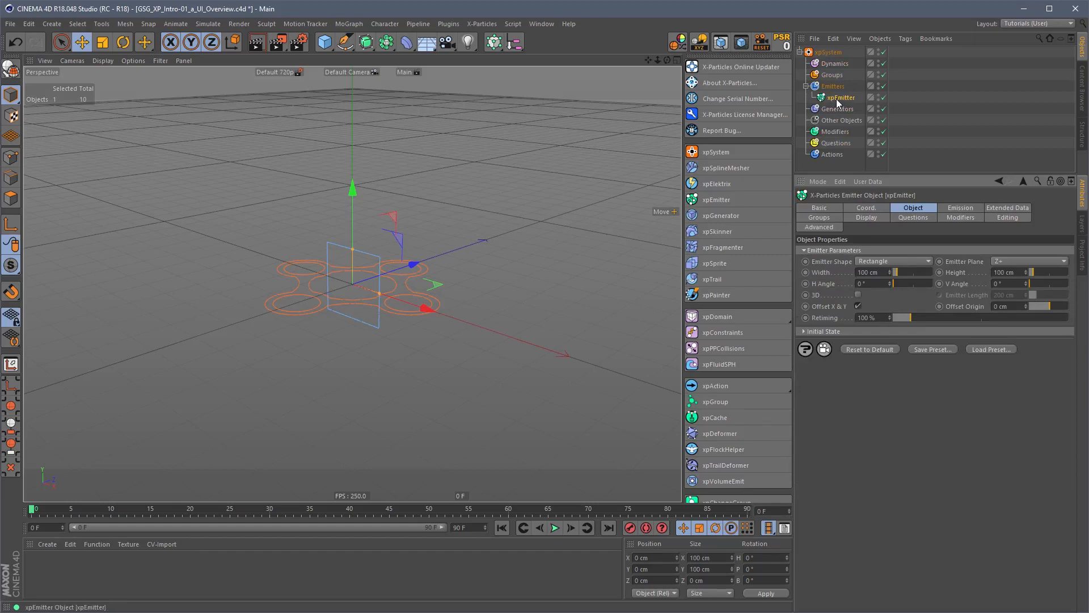
Step: Add a Wind motion modifier through the xpSystem object's settings
{"action": "left_click", "coordinate": [829, 51]}
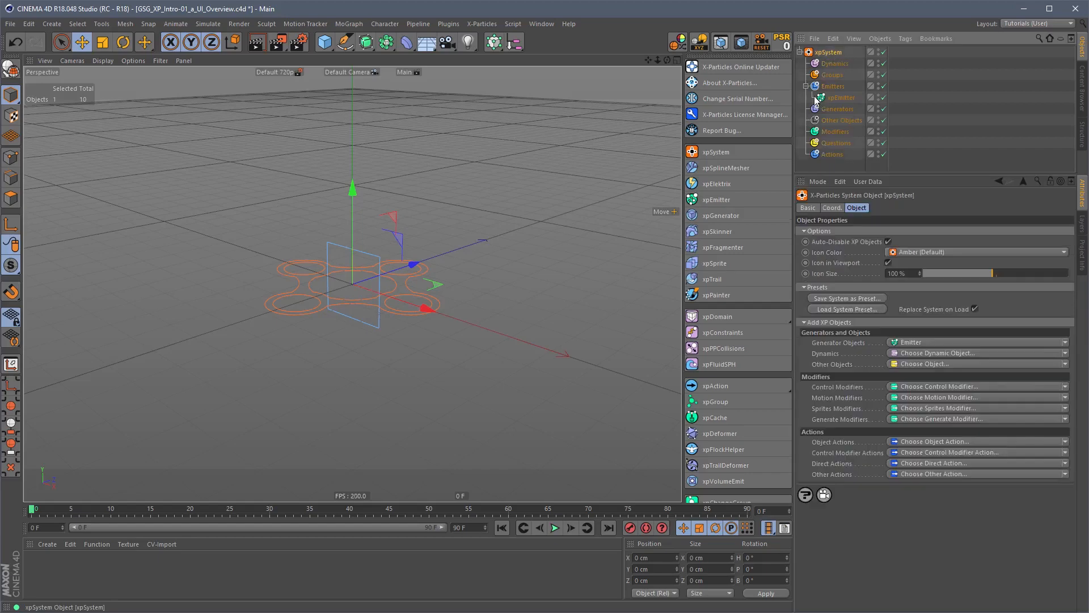
{"action": "left_click", "coordinate": [907, 397]}
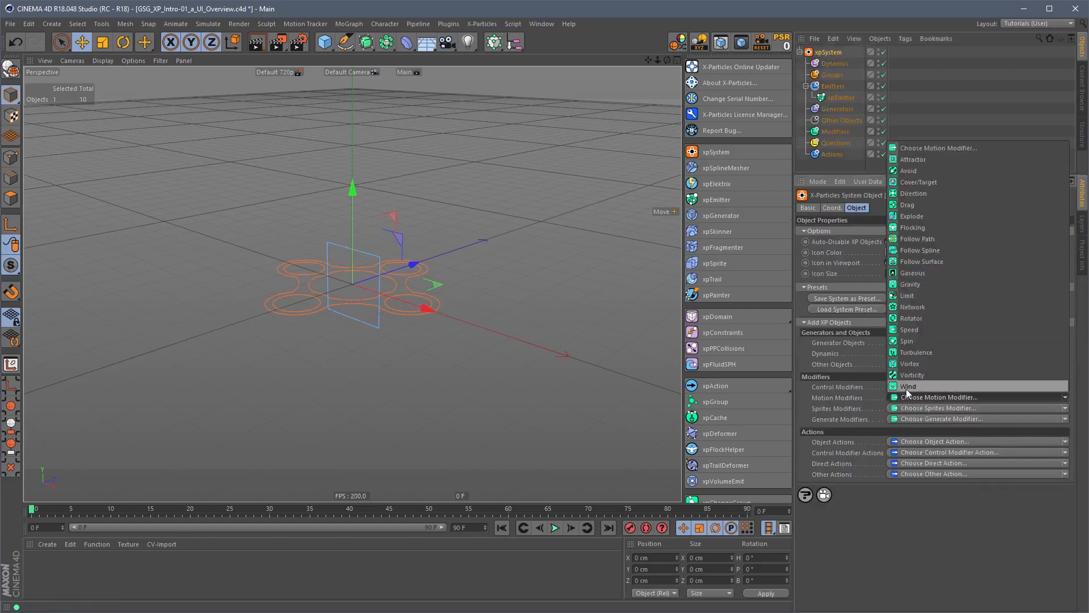
{"action": "left_click", "coordinate": [906, 387]}
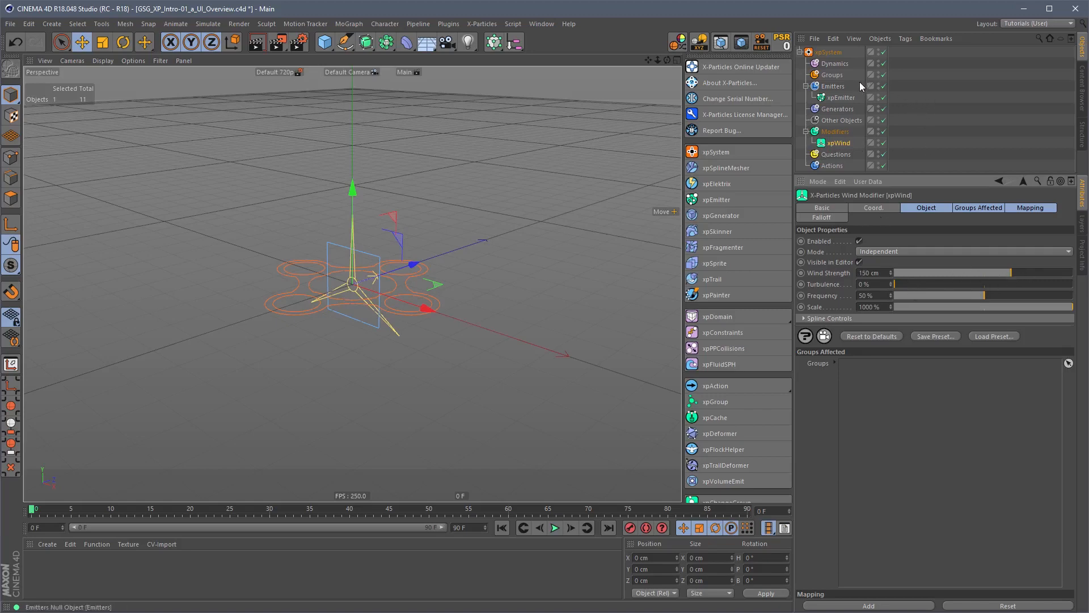
Step: Add another Emitter, another Wind motion modifier and a Freeze control modifier through the xpSystem object's settings
{"action": "left_click", "coordinate": [834, 52]}
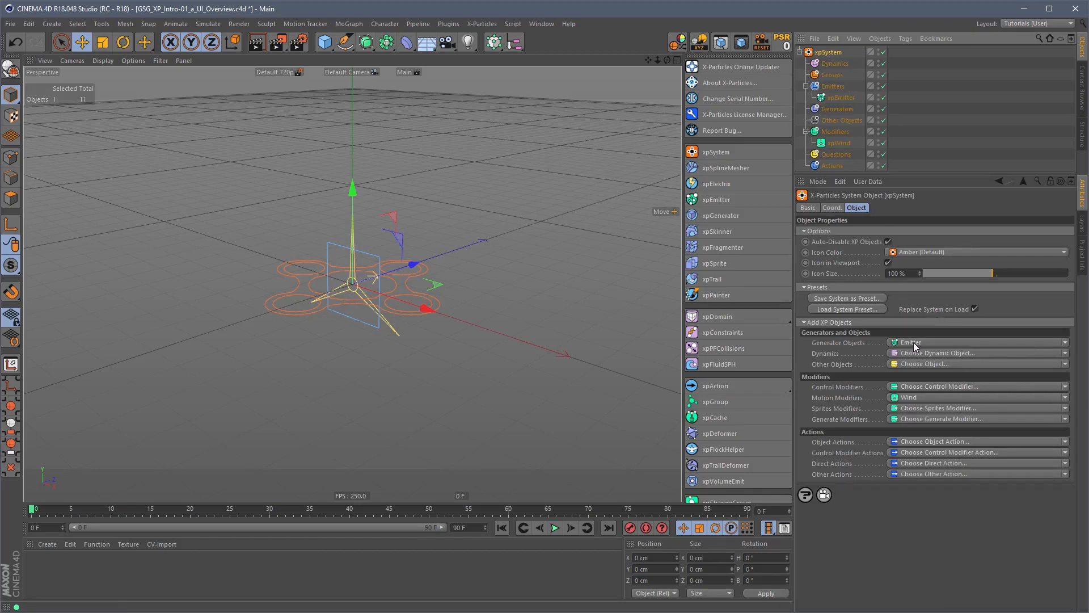
{"action": "left_click", "coordinate": [933, 341]}
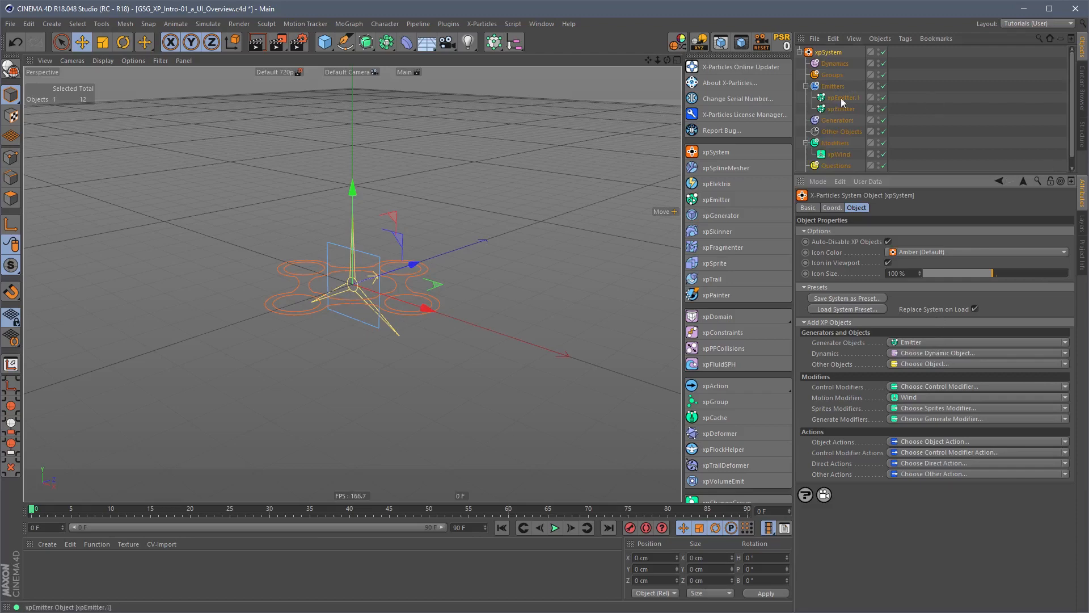
{"action": "left_click", "coordinate": [908, 397]}
{"action": "left_click", "coordinate": [939, 387]}
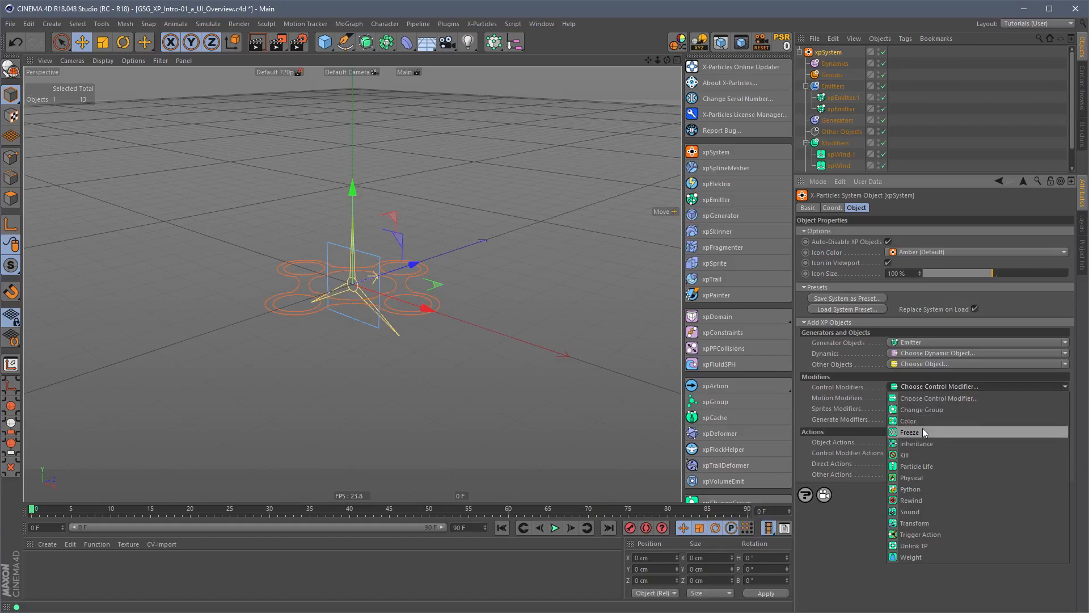
{"action": "left_click", "coordinate": [922, 428]}
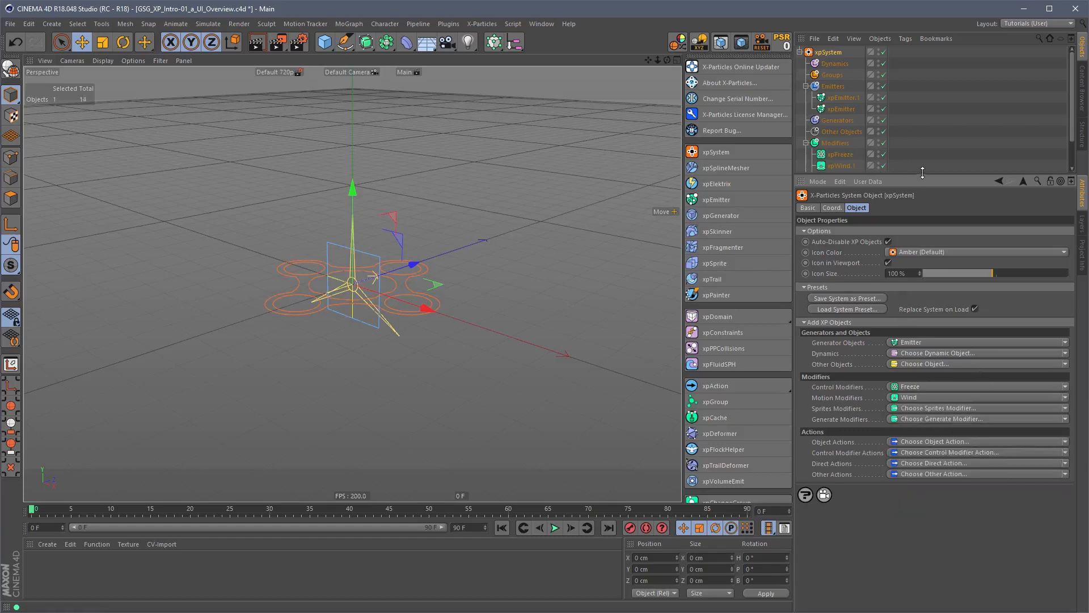
Step: Enlarge the object list and delete both emitters, the Freeze modifier and both Wind modifiers from the xpSystem hierarchy
{"action": "left_click_drag", "start_coordinate": [925, 176], "coordinate": [905, 264]}
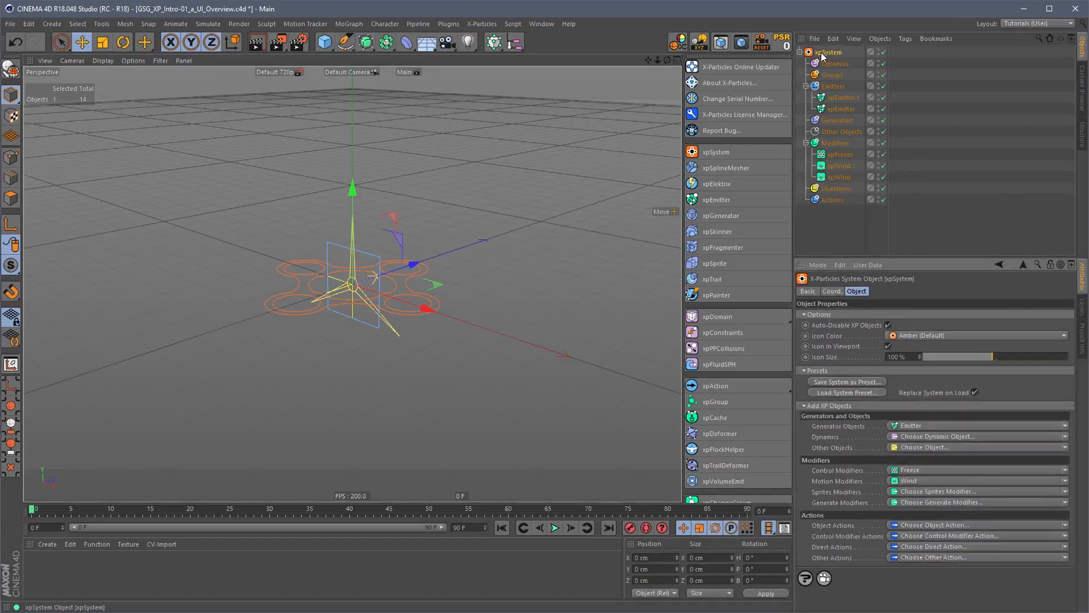
{"action": "left_click", "coordinate": [843, 98]}
{"action": "key", "text": "Delete"}
{"action": "left_click", "coordinate": [842, 99]}
{"action": "key", "text": "Delete"}
{"action": "left_click", "coordinate": [840, 131]}
{"action": "key", "text": "Delete"}
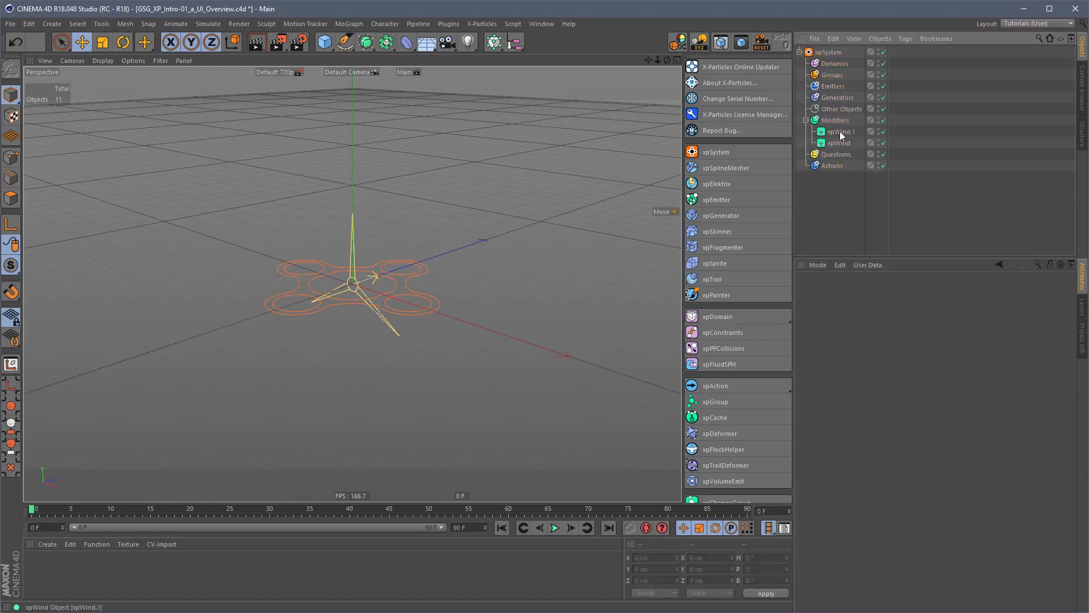
{"action": "left_click", "coordinate": [840, 132]}
{"action": "key", "text": "Delete"}
{"action": "left_click", "coordinate": [841, 133]}
{"action": "key", "text": "Delete"}
Step: Create an emitter from the Emitters folder and a Direction motion modifier from the Modifiers folder, and clear the selection
{"action": "left_click", "coordinate": [831, 86]}
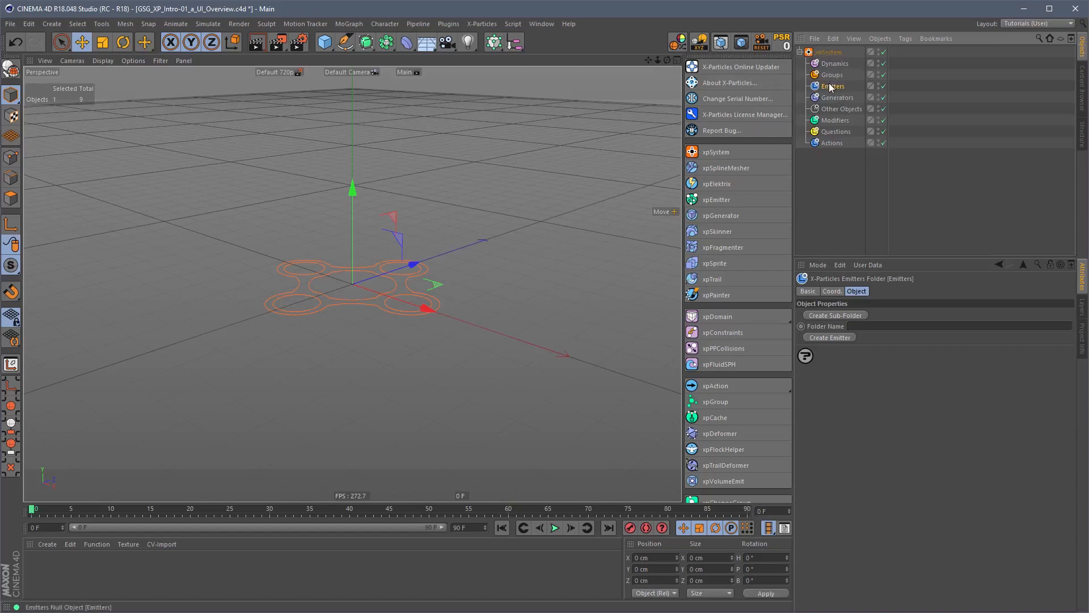
{"action": "left_click", "coordinate": [832, 336]}
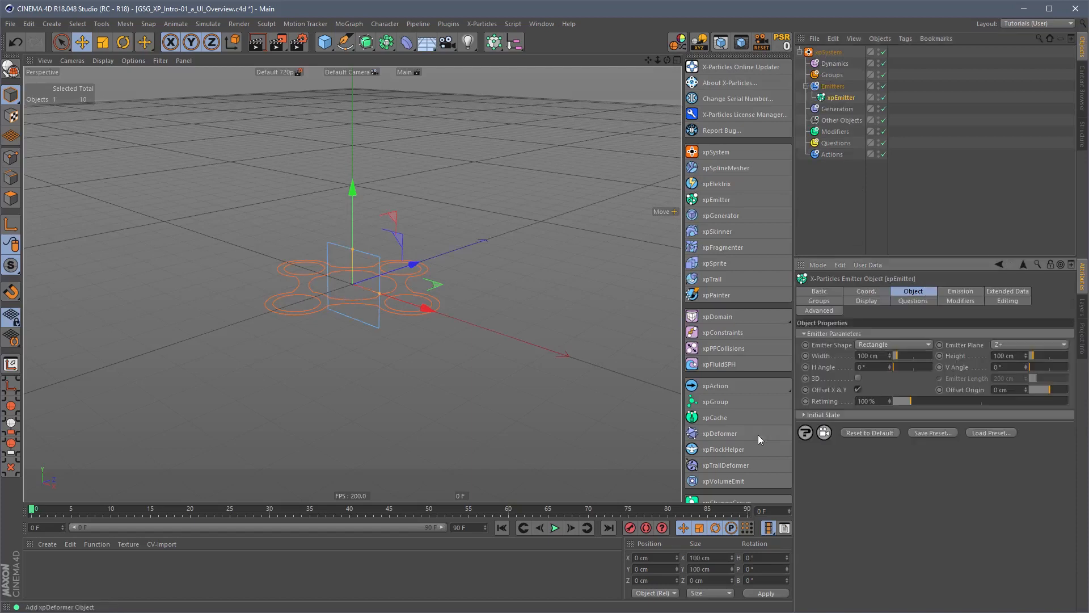
{"action": "left_click", "coordinate": [837, 131]}
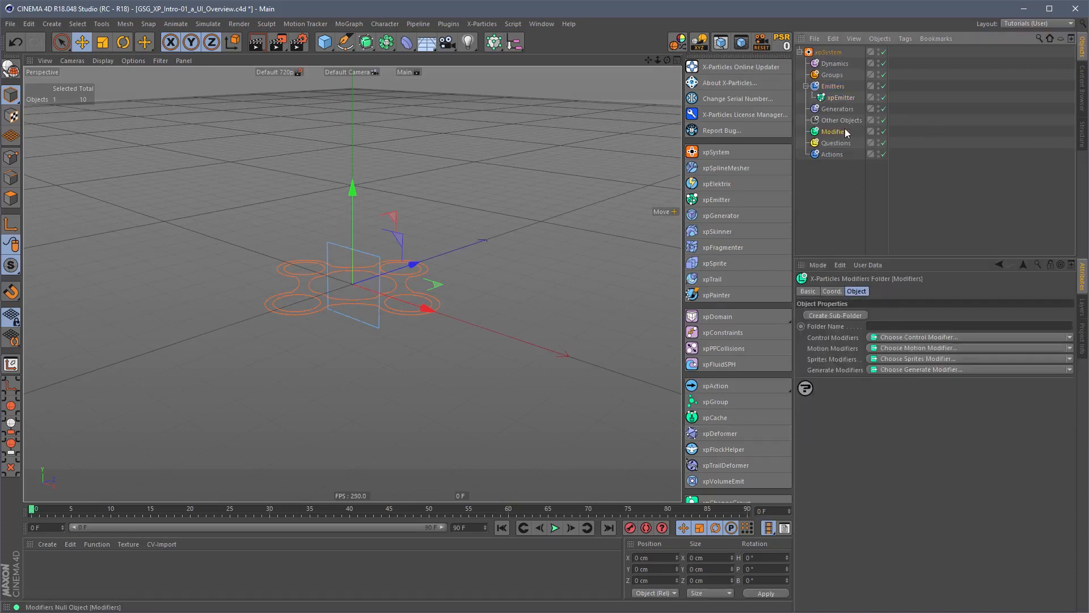
{"action": "left_click", "coordinate": [1070, 348]}
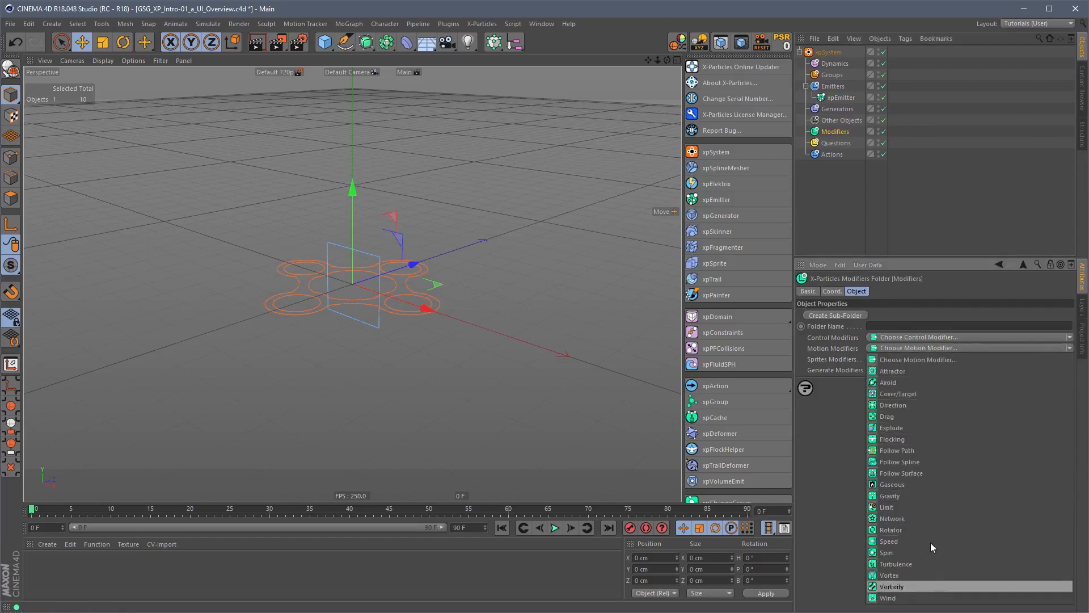
{"action": "left_click", "coordinate": [902, 406]}
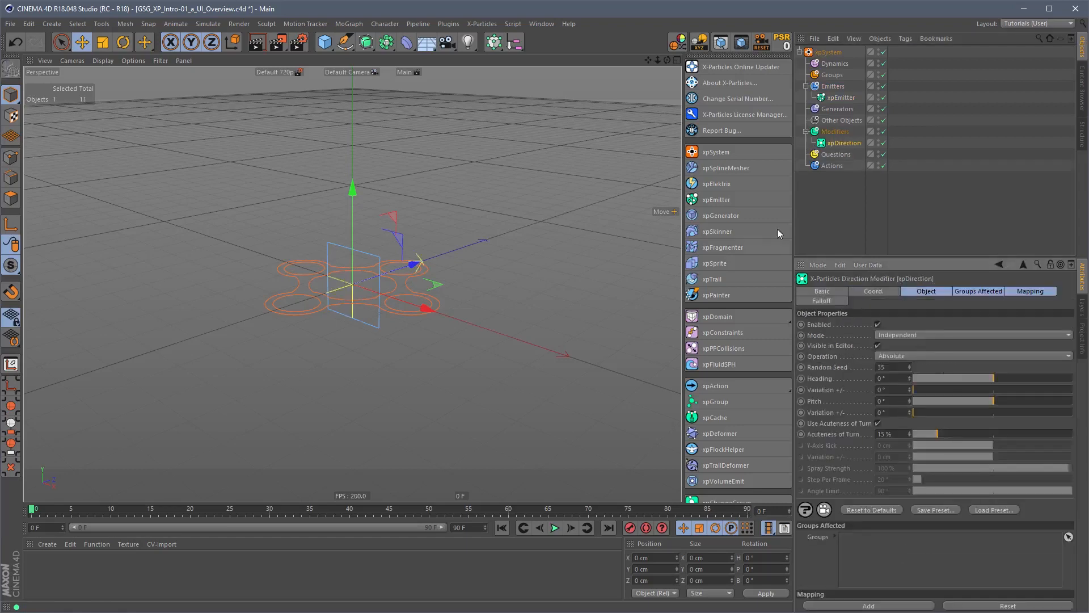
{"action": "left_click", "coordinate": [826, 205]}
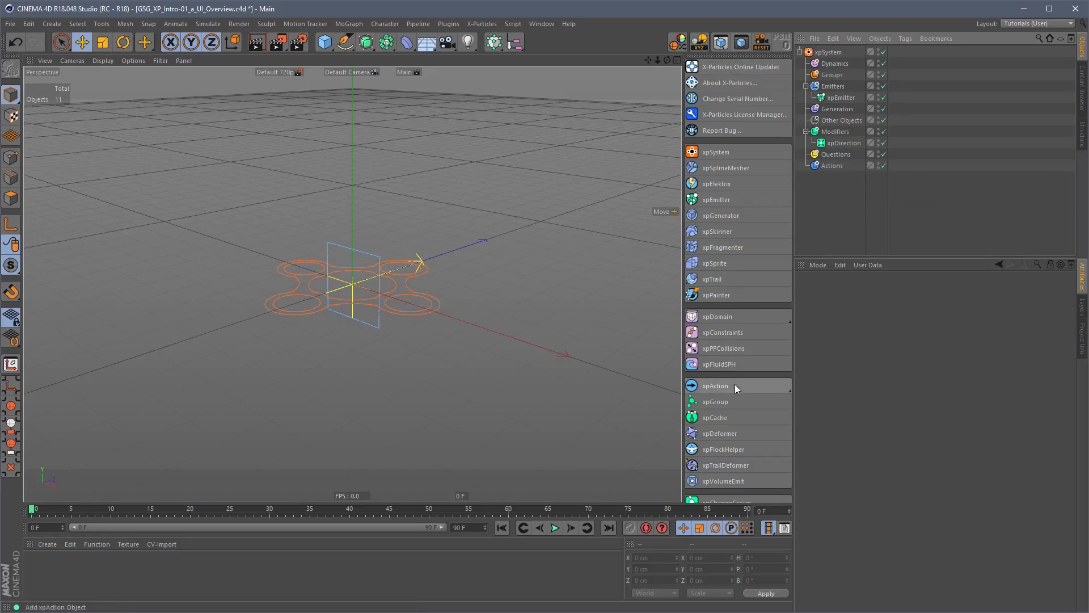
Step: Open the list of shader materials that can be created, including the X-Particles ones
{"action": "scroll", "coordinate": [734, 383], "scroll_direction": "down", "scroll_amount": 5}
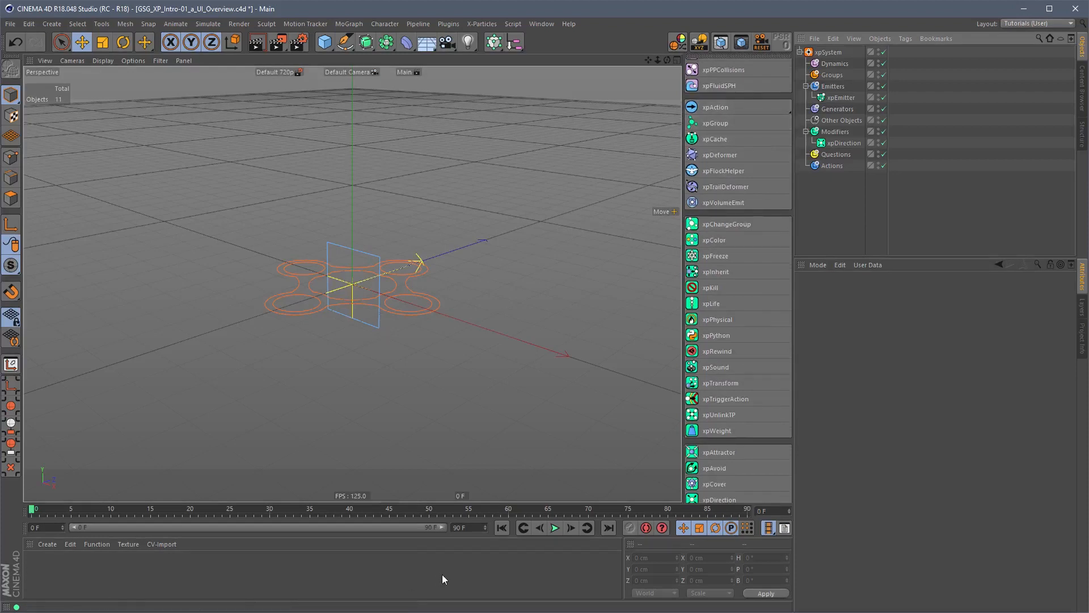
{"action": "left_click", "coordinate": [47, 544]}
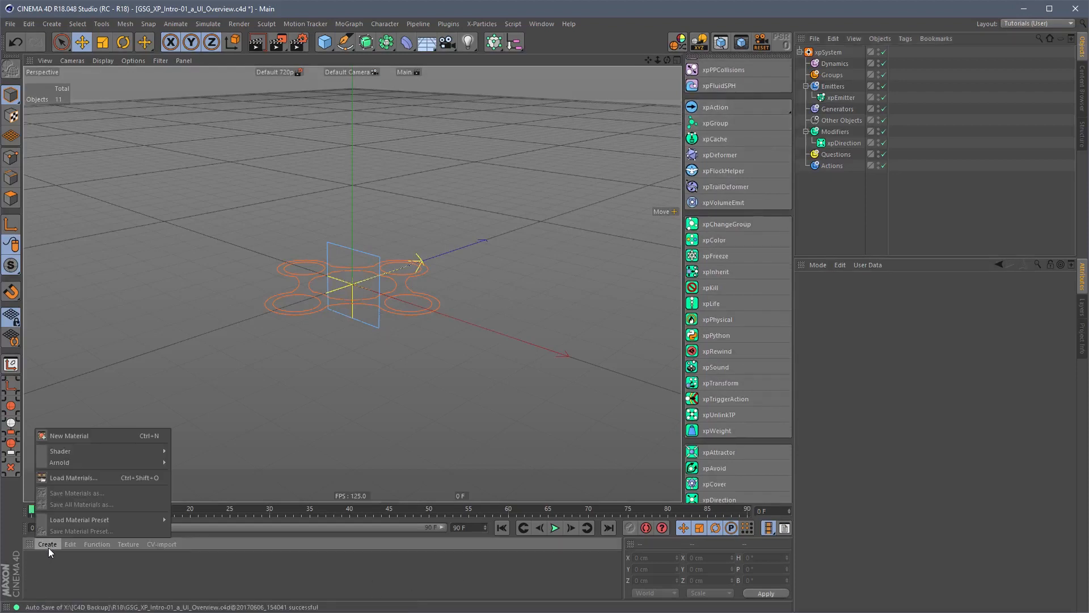
{"action": "mouse_move", "coordinate": [89, 451]}
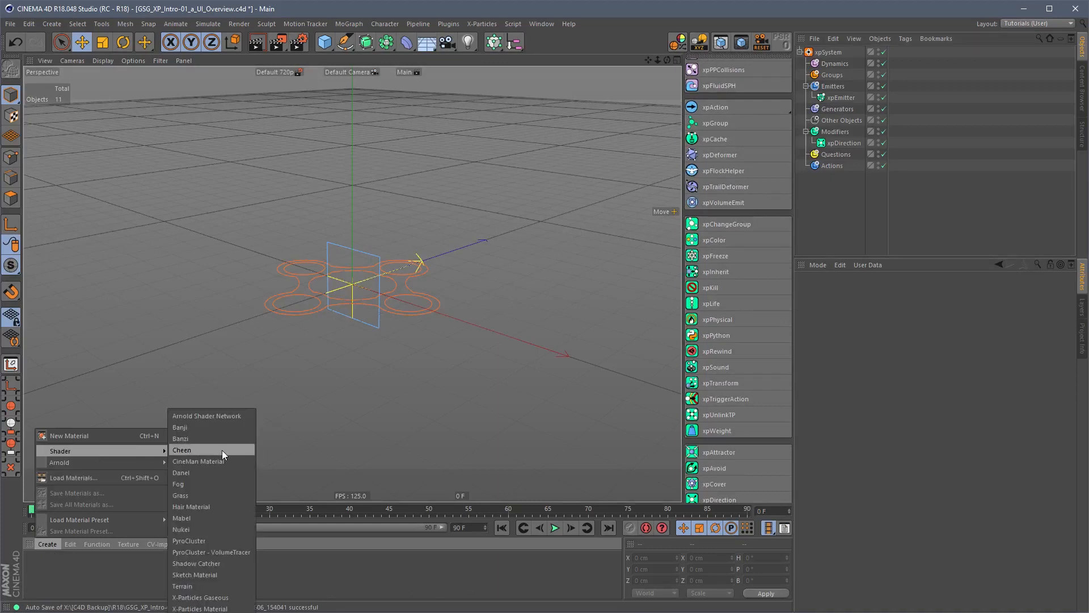